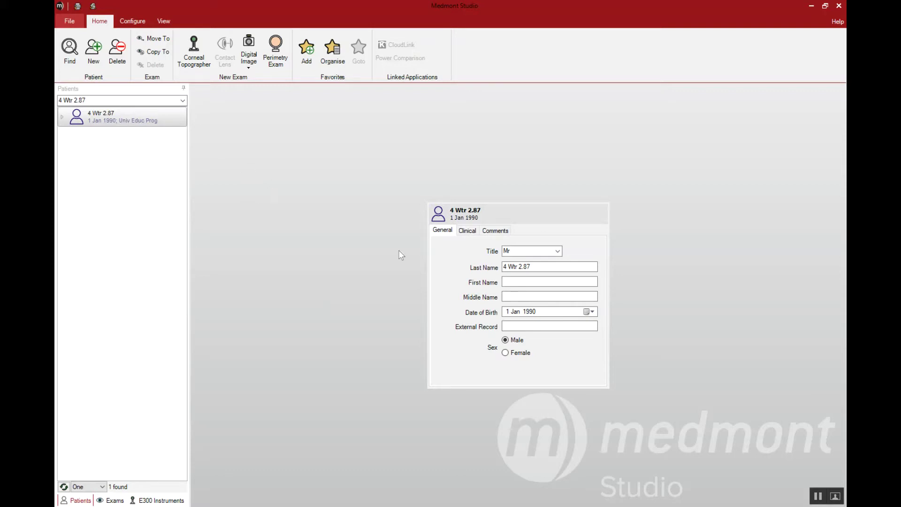
- Open the patient's 3-Mar-2019 left-eye axial power map and bring up the Display options
{"action": "left_click", "coordinate": [471, 231]}
{"action": "left_click", "coordinate": [471, 232]}
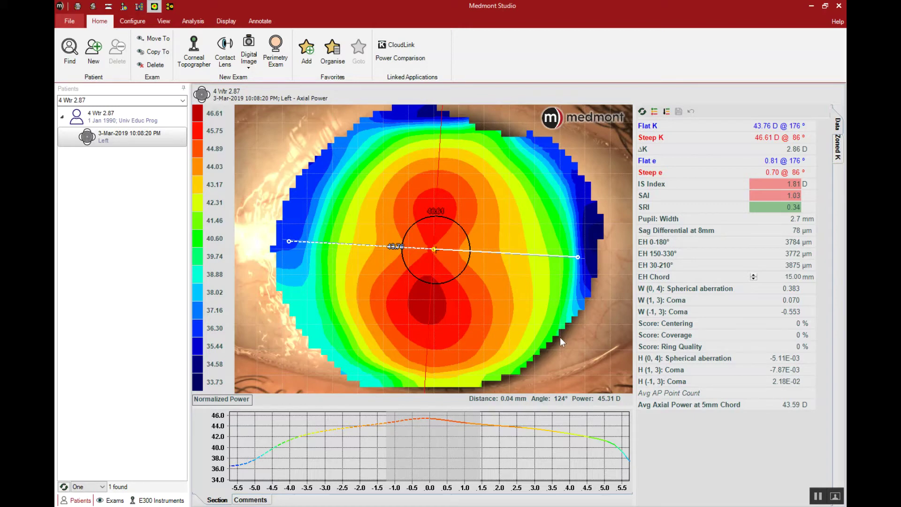
{"action": "key", "text": "alt+d"}
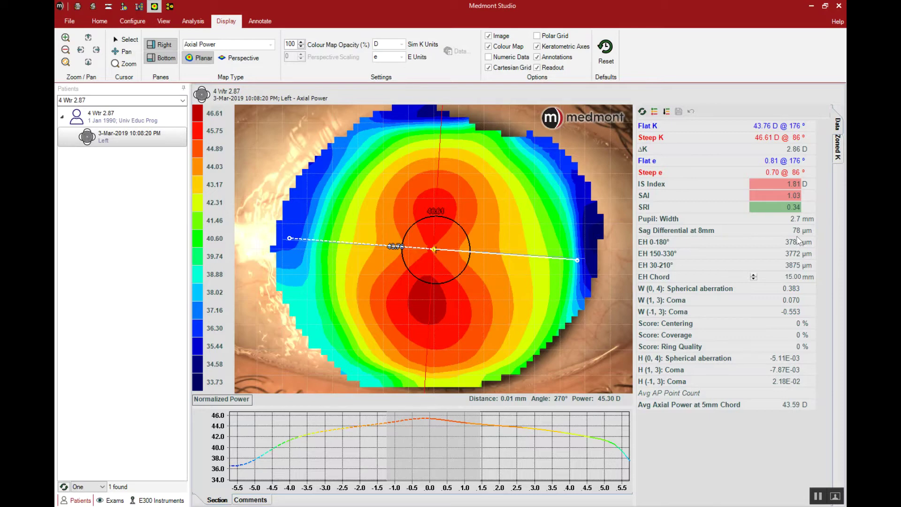
{"action": "key", "text": "alt+h"}
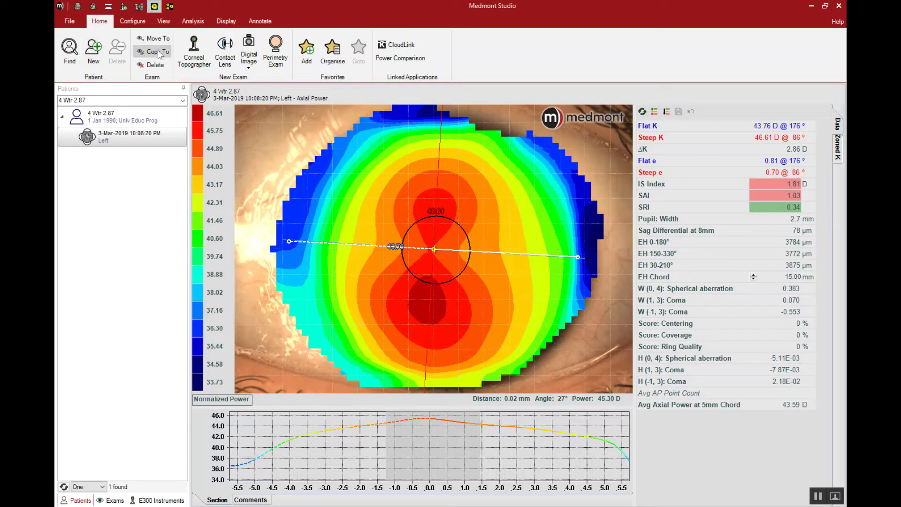
- Start a Custom 4 Curve contact lens design with refraction -0.50 / -2.00 x 5
{"action": "left_click", "coordinate": [231, 51]}
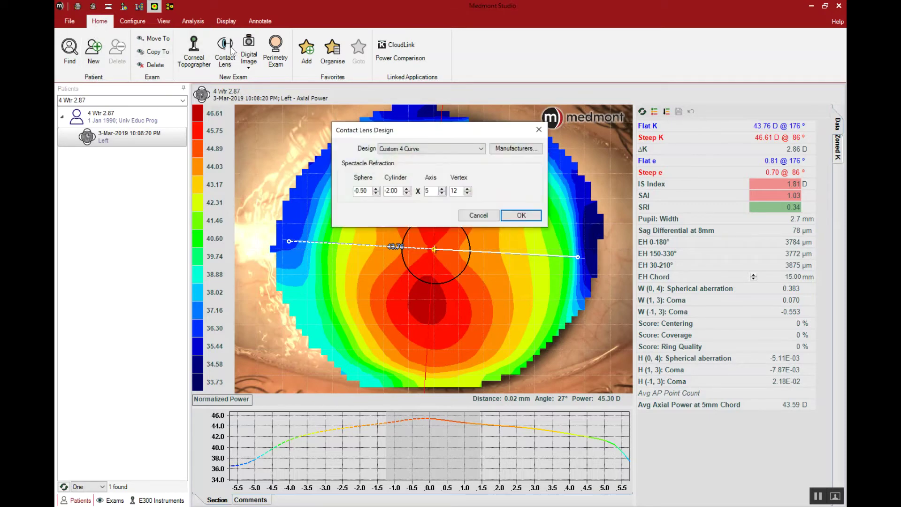
{"action": "left_click", "coordinate": [518, 150]}
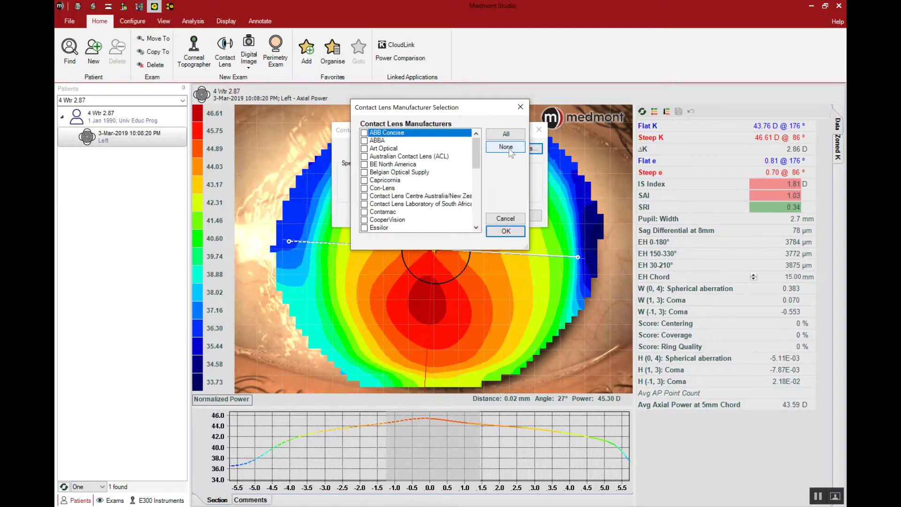
{"action": "left_click", "coordinate": [519, 110]}
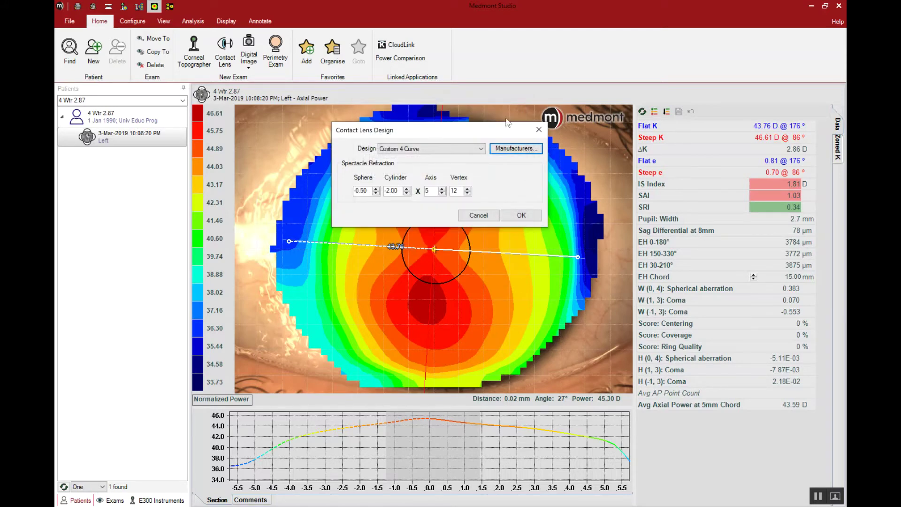
{"action": "left_click", "coordinate": [480, 149]}
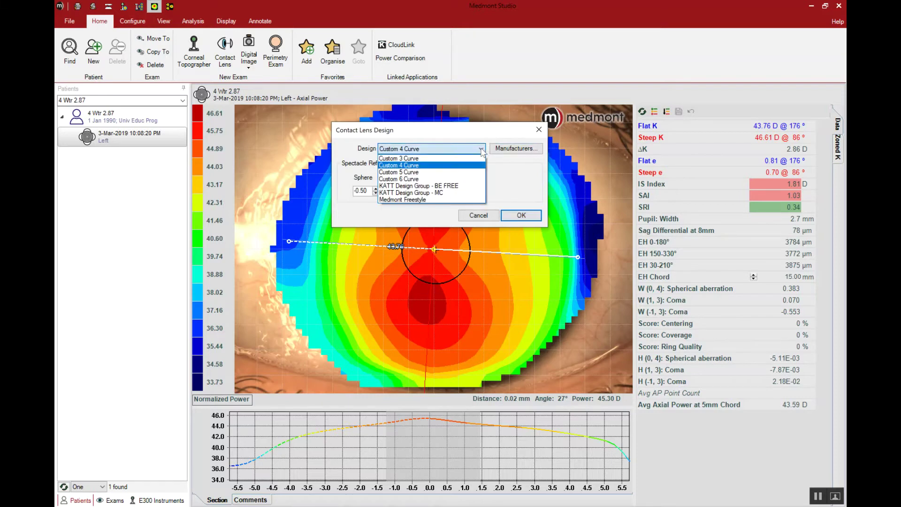
{"action": "left_click", "coordinate": [418, 166]}
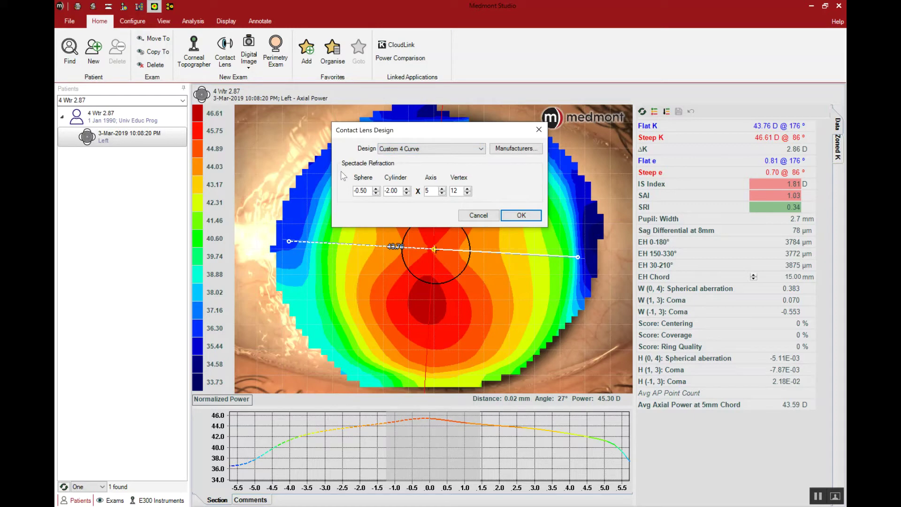
{"action": "left_click", "coordinate": [519, 215]}
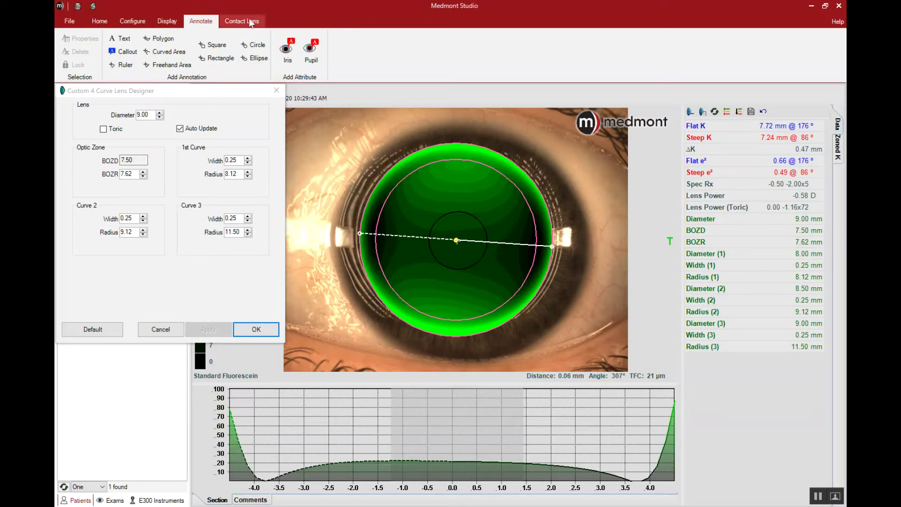
- Measure across the eye with the Ruler annotation, then delete the ruler measurement
{"action": "left_click", "coordinate": [123, 70]}
{"action": "left_click_drag", "start_coordinate": [358, 319], "coordinate": [555, 159]}
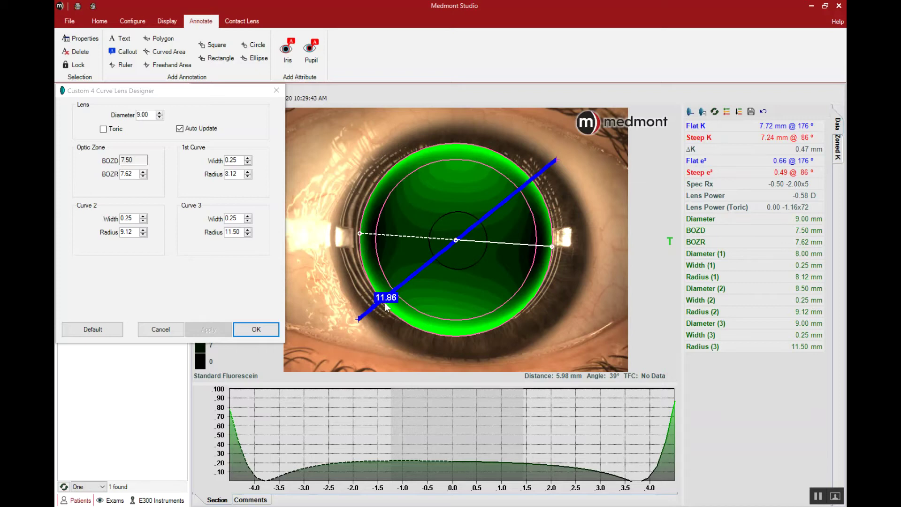
{"action": "right_click", "coordinate": [384, 298]}
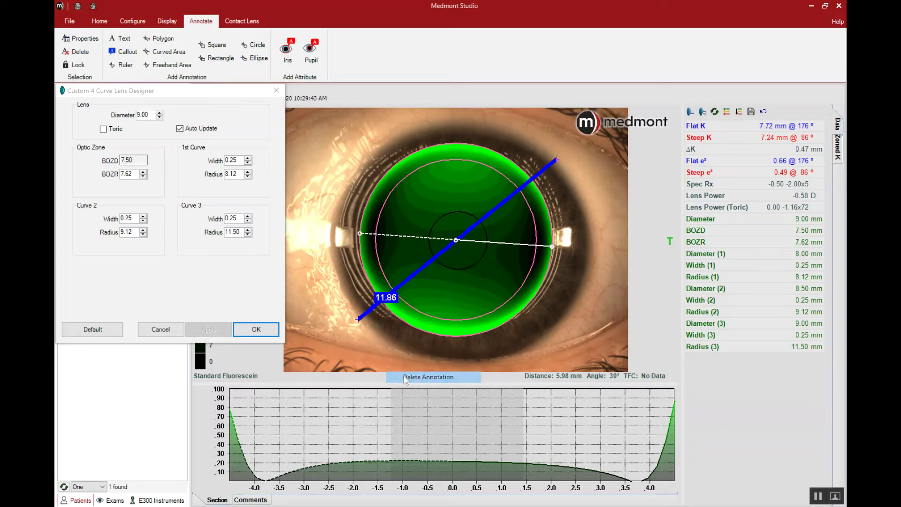
{"action": "left_click", "coordinate": [404, 378]}
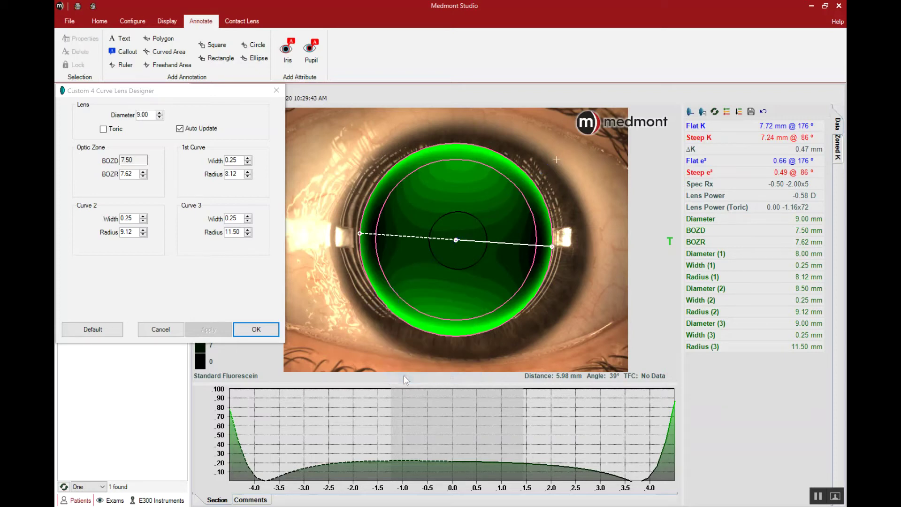
{"action": "left_click", "coordinate": [150, 115]}
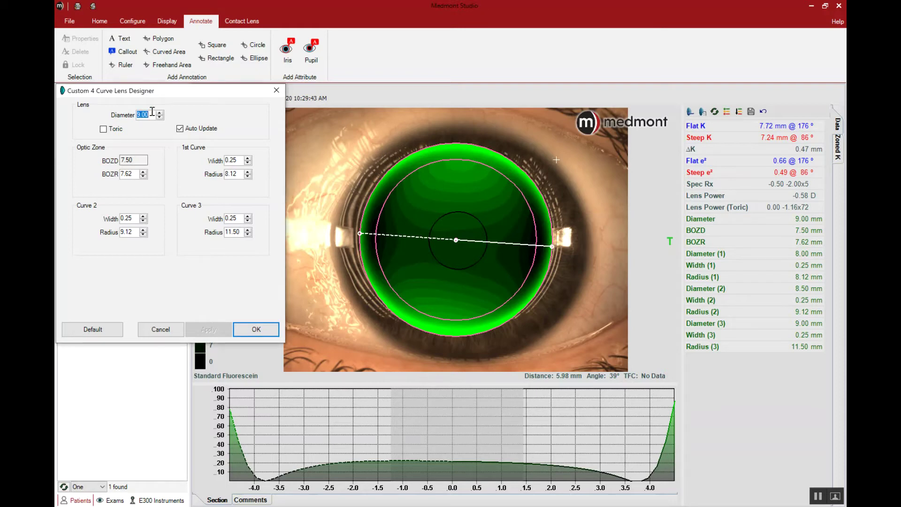
- Change the lens diameter to 9.80 mm and apply it, giving BOZD 8.30
{"action": "left_click", "coordinate": [152, 113]}
{"action": "key", "text": "BackSpace"}
{"action": "key", "text": "BackSpace"}
{"action": "key", "text": "BackSpace"}
{"action": "type", "text": "."}
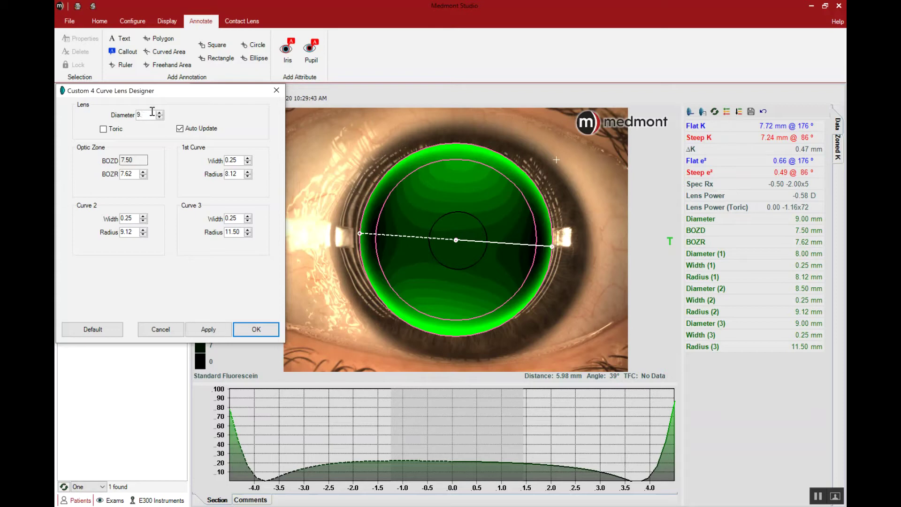
{"action": "type", "text": "80"}
{"action": "left_click", "coordinate": [215, 332]}
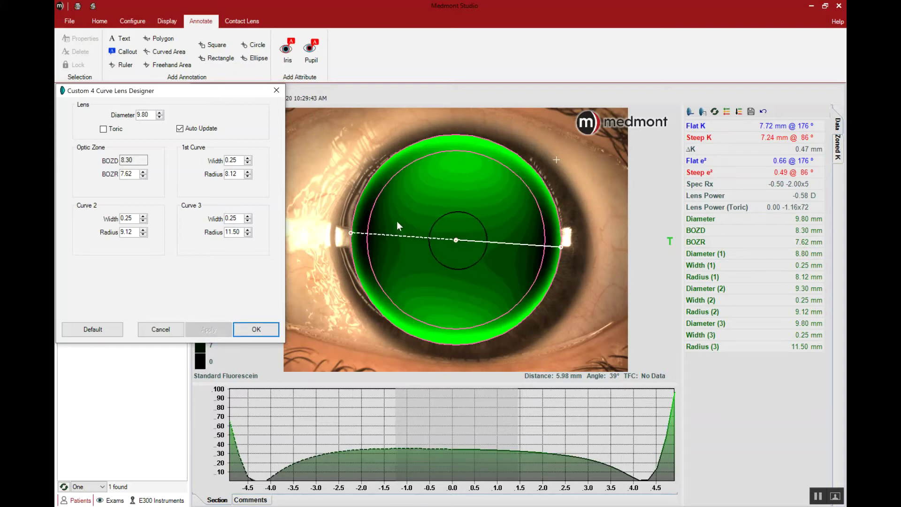
- Drag the lens slightly to recentre it over the cornea
{"action": "left_click", "coordinate": [554, 276]}
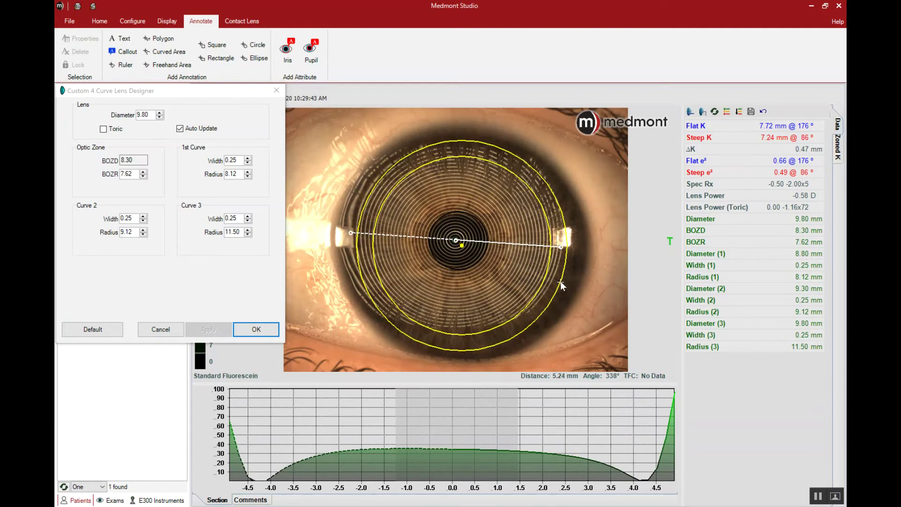
{"action": "left_click_drag", "start_coordinate": [562, 285], "coordinate": [563, 284]}
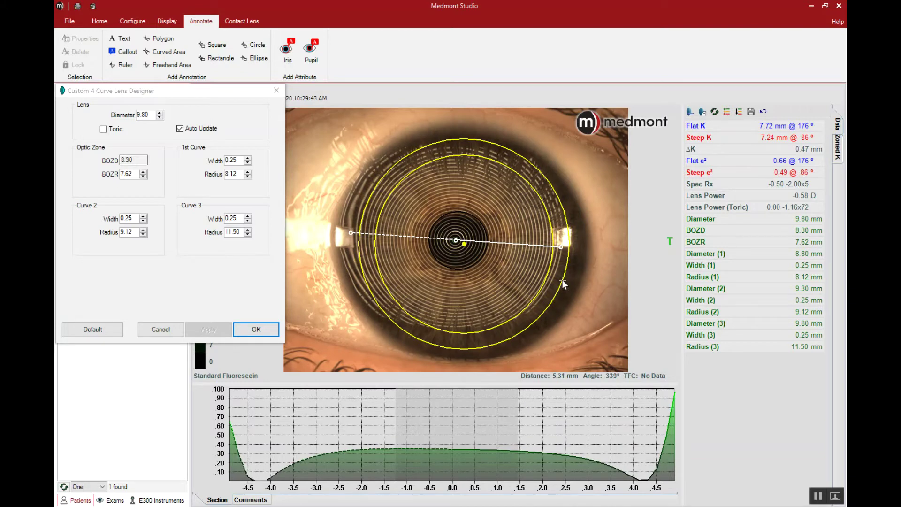
{"action": "left_click_drag", "start_coordinate": [563, 284], "coordinate": [563, 281]}
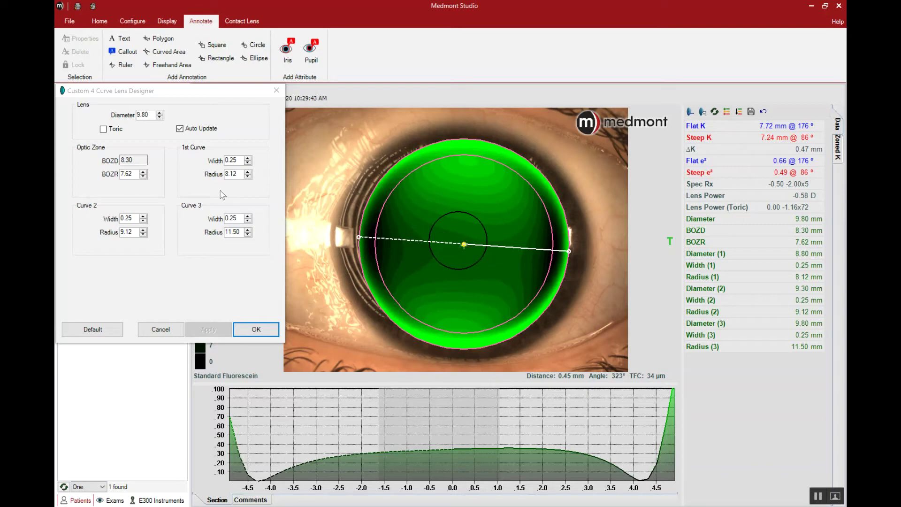
- Try BOZR 7.70, then set and apply 7.68 mm, giving curves 8.18 and 9.18
{"action": "left_click", "coordinate": [144, 172]}
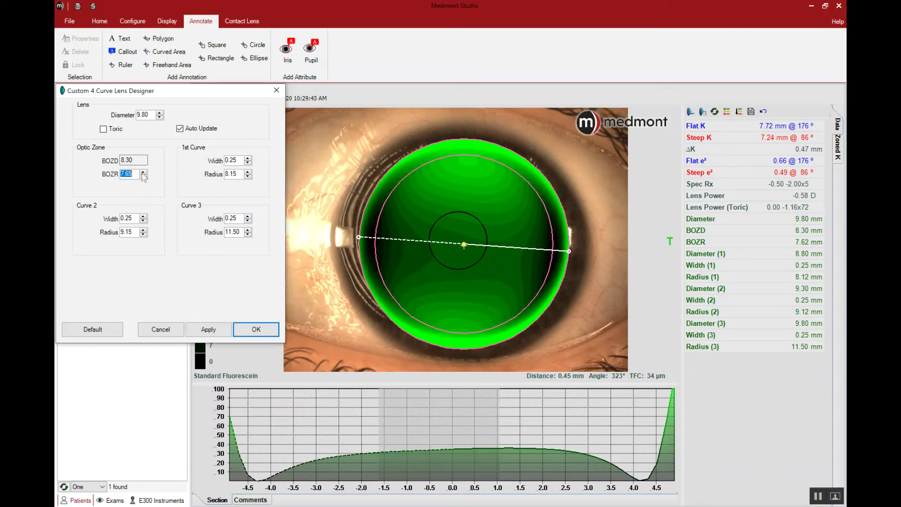
{"action": "left_click", "coordinate": [144, 171]}
{"action": "left_click", "coordinate": [143, 172]}
{"action": "left_click", "coordinate": [208, 330]}
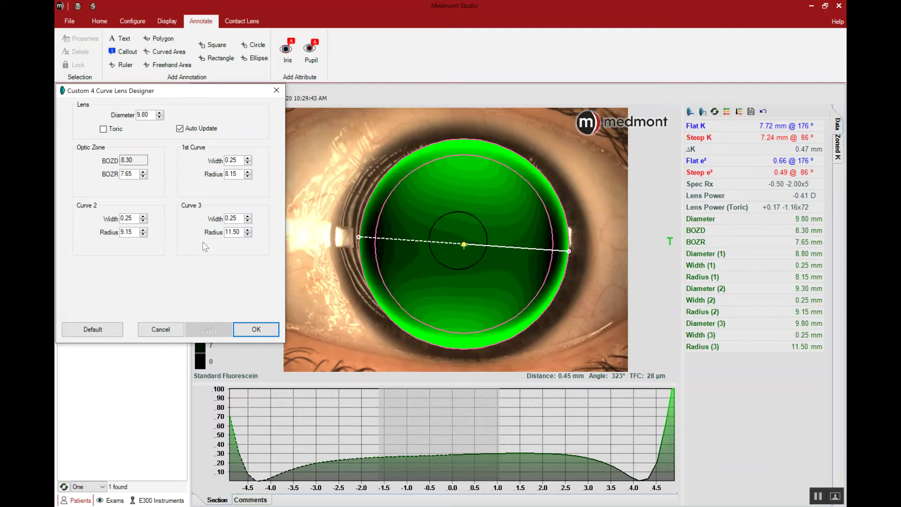
{"action": "left_click", "coordinate": [143, 171]}
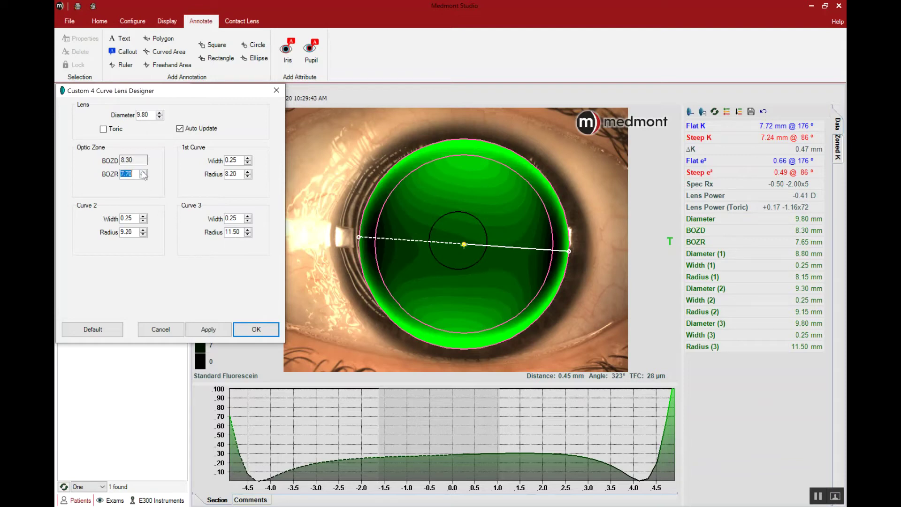
{"action": "left_click", "coordinate": [210, 329]}
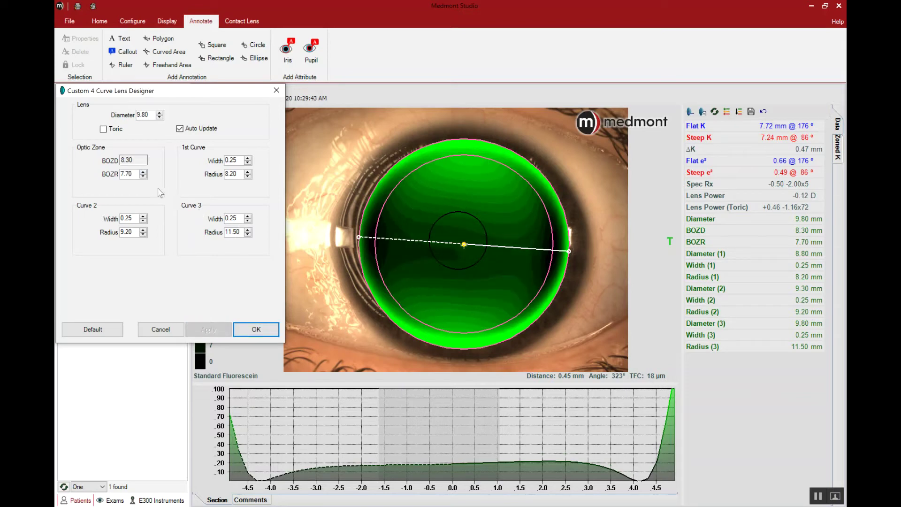
{"action": "double_click", "coordinate": [133, 174]}
{"action": "type", "text": "7.68"}
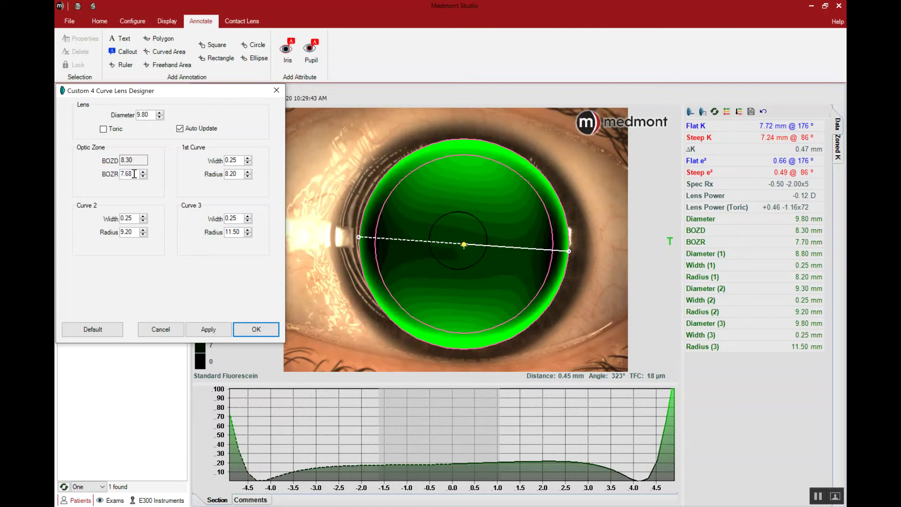
{"action": "left_click", "coordinate": [209, 329]}
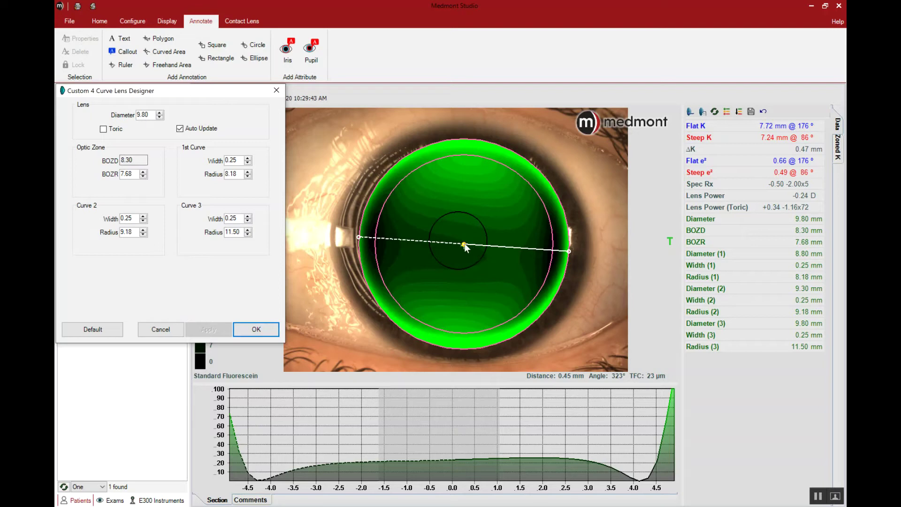
{"action": "left_click", "coordinate": [464, 243]}
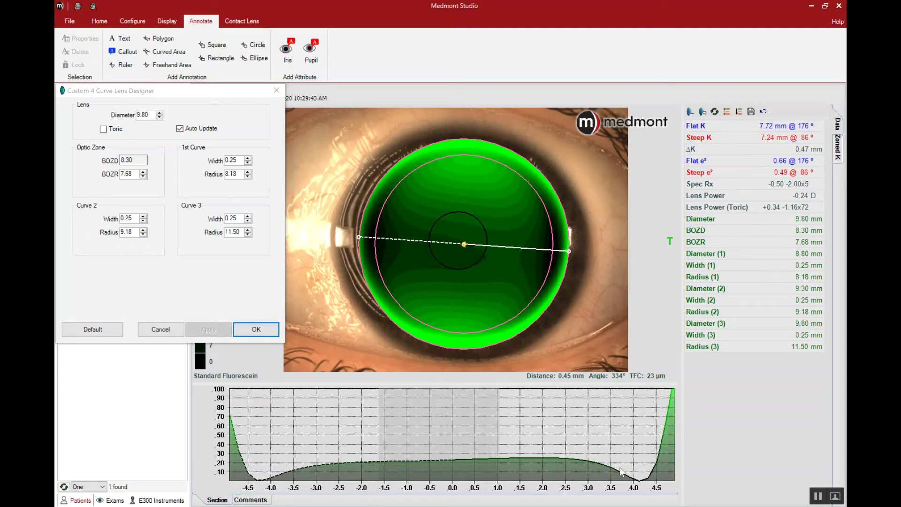
- Rotate the fluorescein section line to the near-vertical 79° meridian to inspect central pooling
{"action": "left_click", "coordinate": [569, 252]}
{"action": "mouse_move", "coordinate": [569, 252]}
{"action": "left_mouse_down"}
{"action": "mouse_move", "coordinate": [540, 282]}
{"action": "mouse_move", "coordinate": [483, 302]}
{"action": "mouse_move", "coordinate": [446, 303]}
{"action": "mouse_move", "coordinate": [412, 277]}
{"action": "mouse_move", "coordinate": [388, 239]}
{"action": "mouse_move", "coordinate": [384, 196]}
{"action": "mouse_move", "coordinate": [427, 137]}
{"action": "mouse_move", "coordinate": [459, 141]}
{"action": "mouse_move", "coordinate": [505, 166]}
{"action": "mouse_move", "coordinate": [566, 223]}
{"action": "mouse_move", "coordinate": [573, 249]}
{"action": "left_mouse_up"}
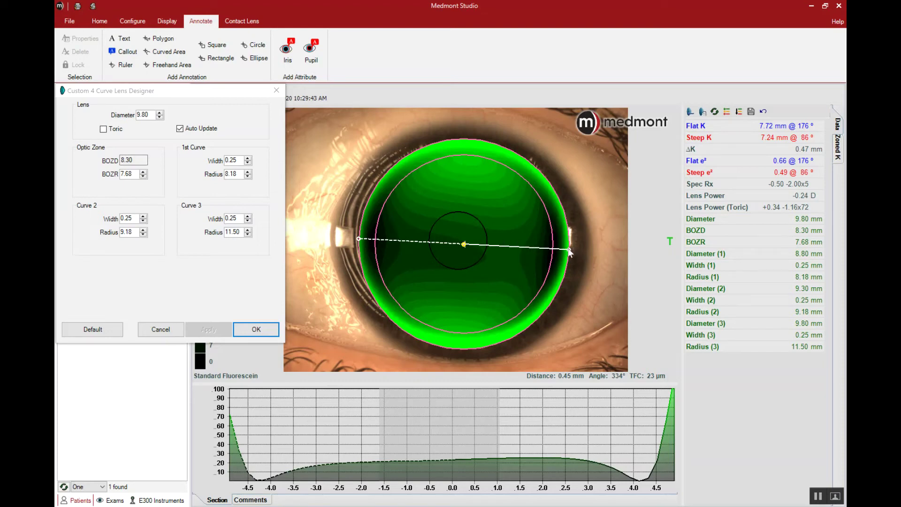
{"action": "left_click_drag", "start_coordinate": [568, 252], "coordinate": [460, 313]}
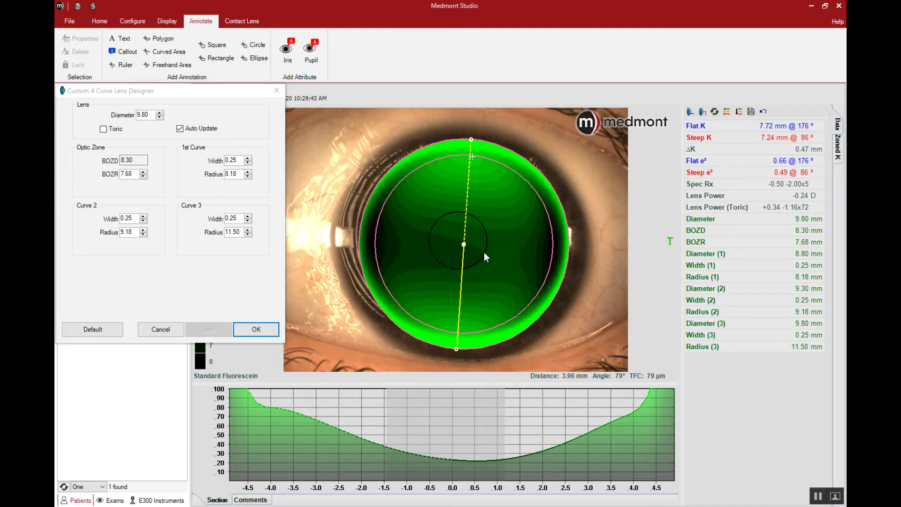
- Make the lens toric and apply it, with 7.72 flat and 7.24 steep radii
{"action": "left_click", "coordinate": [104, 129]}
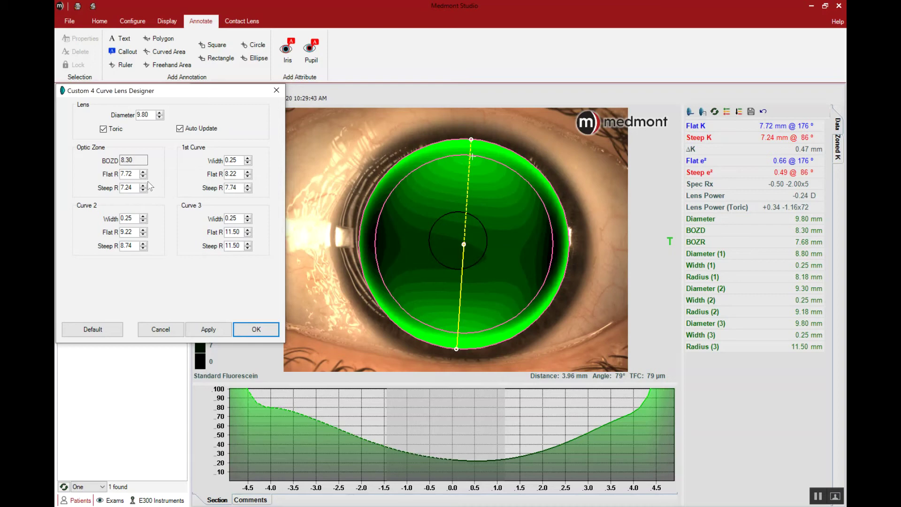
{"action": "left_click", "coordinate": [205, 330]}
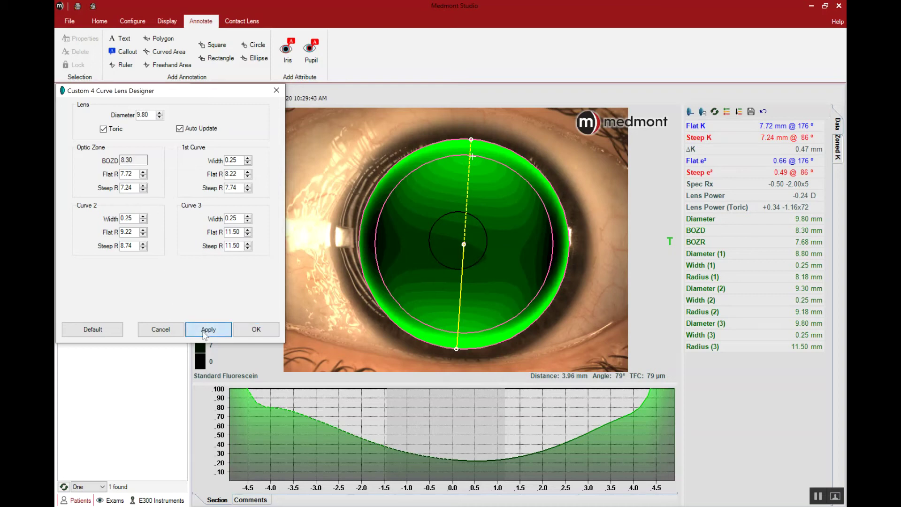
{"action": "left_click", "coordinate": [205, 331]}
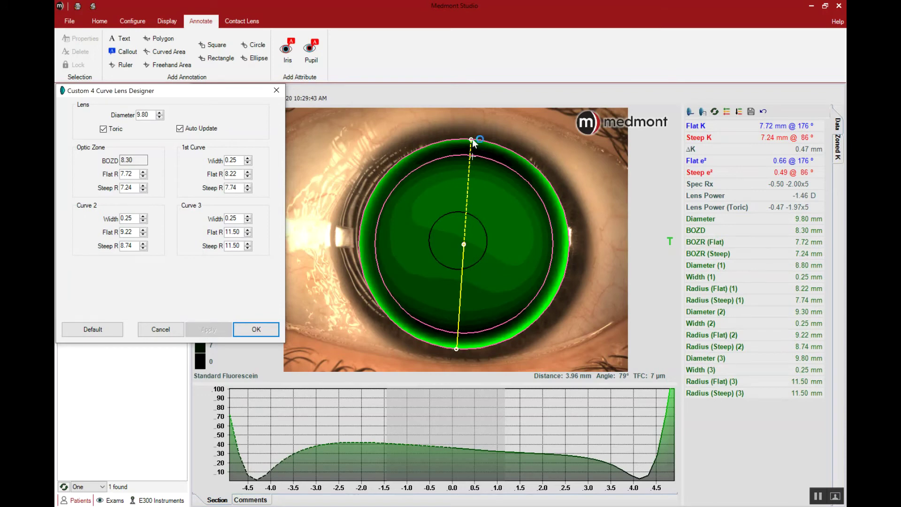
{"action": "left_click_drag", "start_coordinate": [472, 140], "coordinate": [351, 234]}
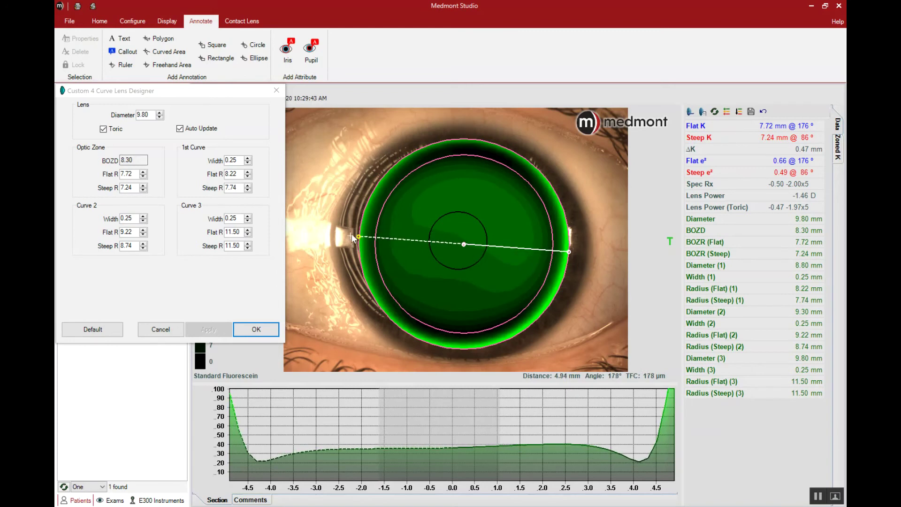
- Raise the flat optic zone radius to 7.75, with flat curves 8.25 and 9.25
{"action": "left_click", "coordinate": [463, 244]}
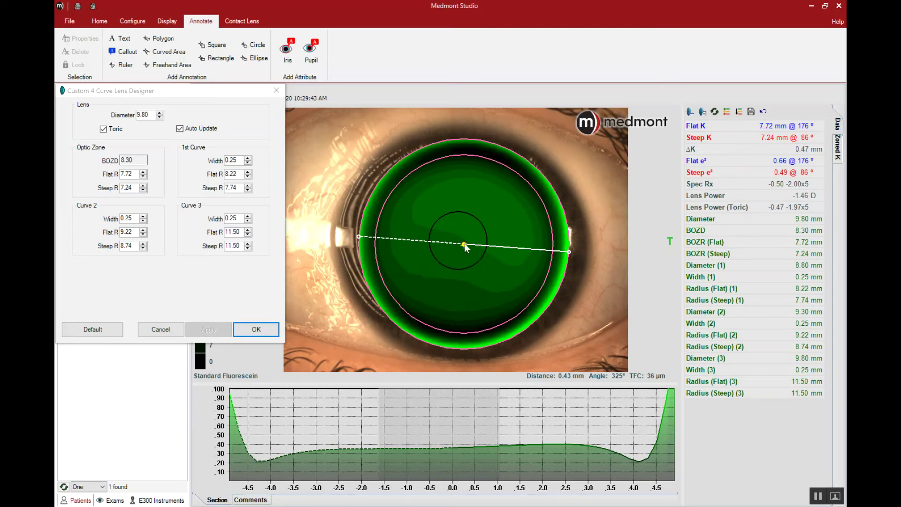
{"action": "left_click", "coordinate": [144, 172]}
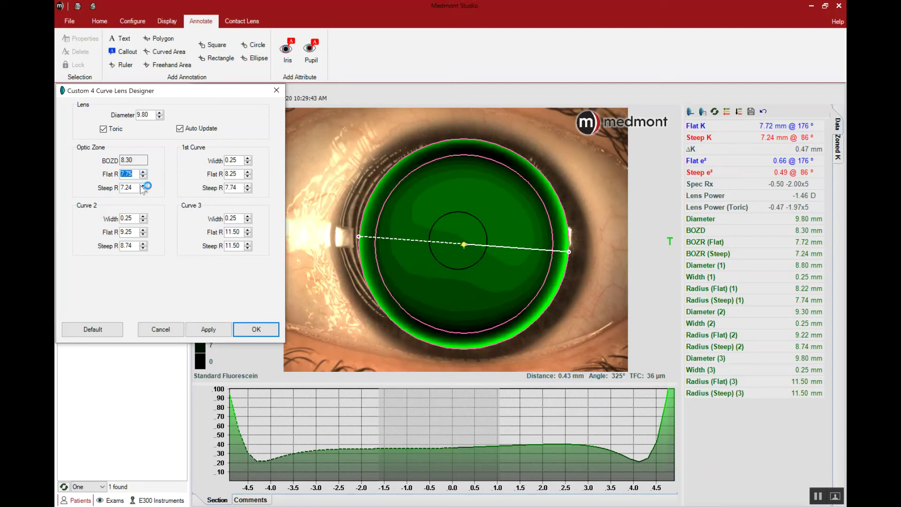
- Apply 7.75 flat / 7.30 steep radii, then lower the flat radius to 7.70
{"action": "left_click", "coordinate": [143, 186]}
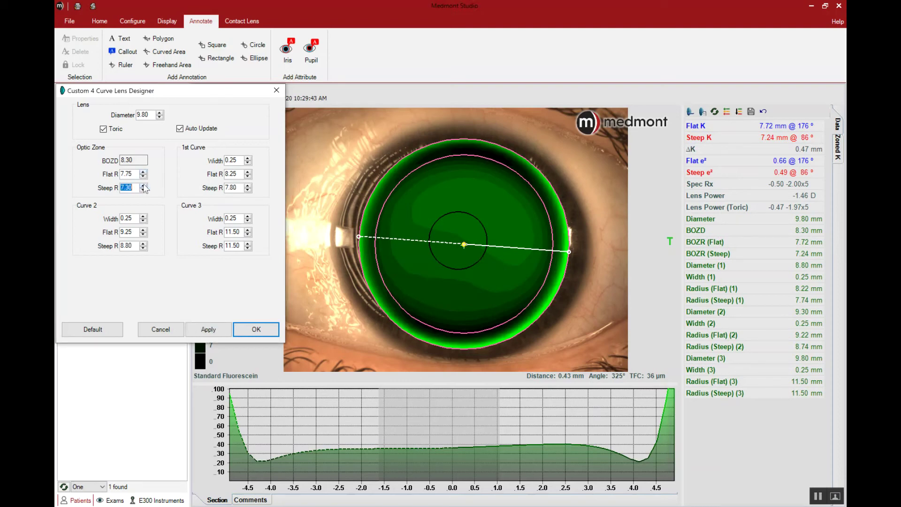
{"action": "left_click", "coordinate": [209, 330]}
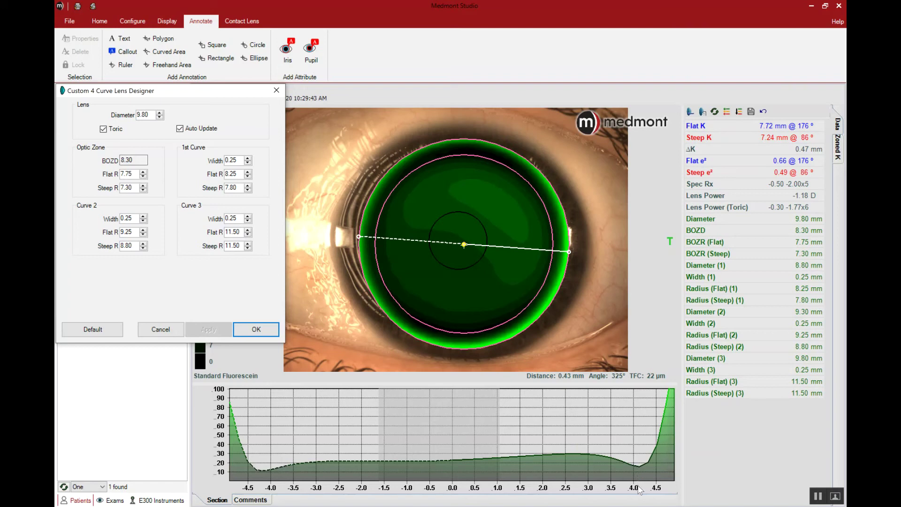
{"action": "left_click", "coordinate": [143, 176]}
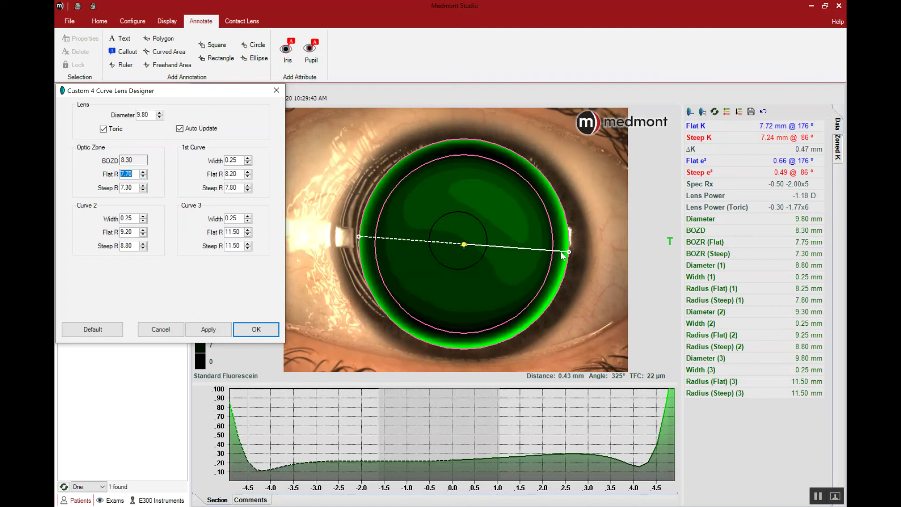
- Check the vertical meridian, raise the steep radius to 7.35, and apply the 7.70/7.35 lens
{"action": "left_click_drag", "start_coordinate": [569, 252], "coordinate": [460, 320]}
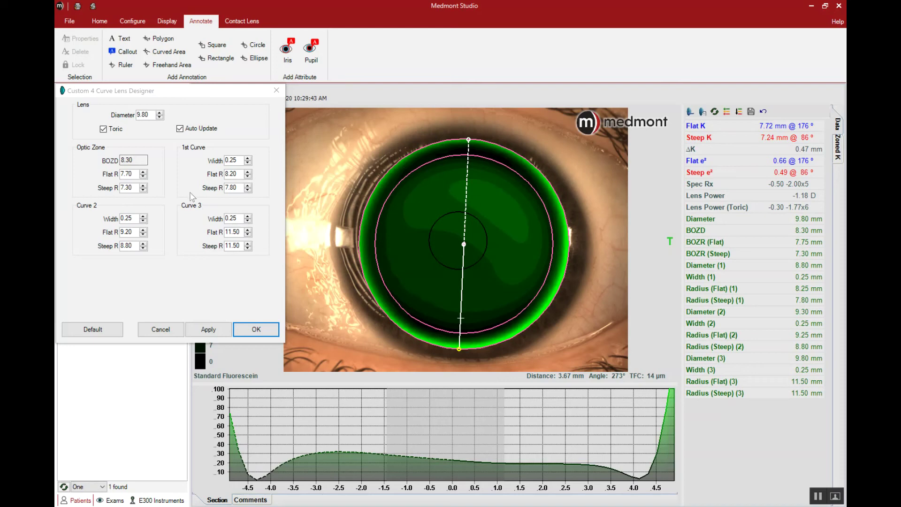
{"action": "left_click", "coordinate": [142, 185]}
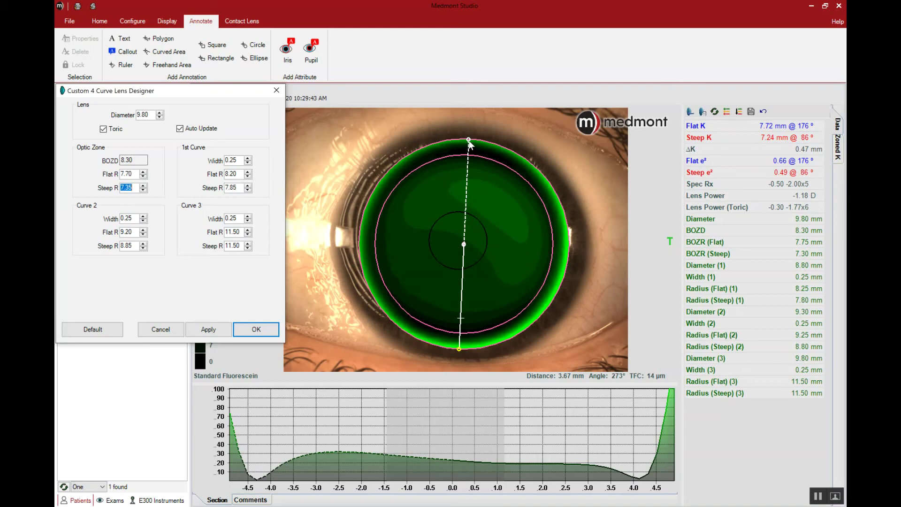
{"action": "left_click_drag", "start_coordinate": [468, 140], "coordinate": [377, 237]}
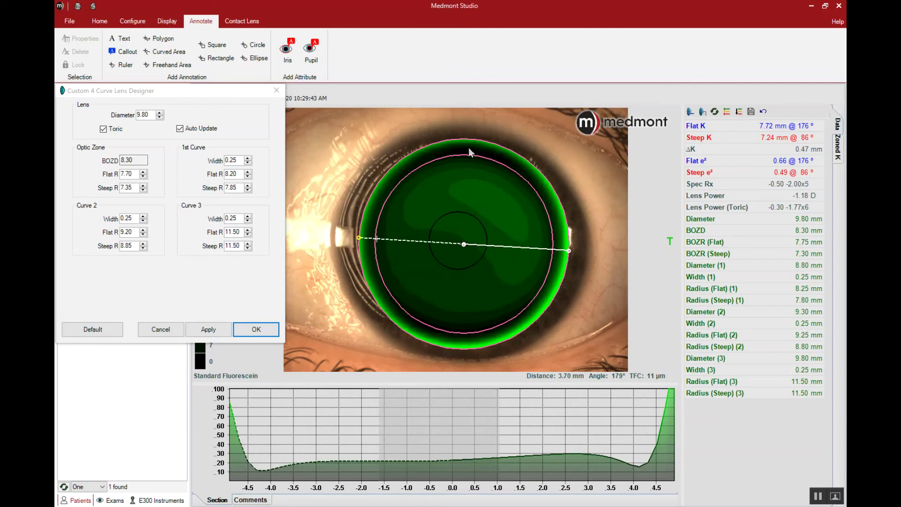
{"action": "left_click", "coordinate": [203, 328]}
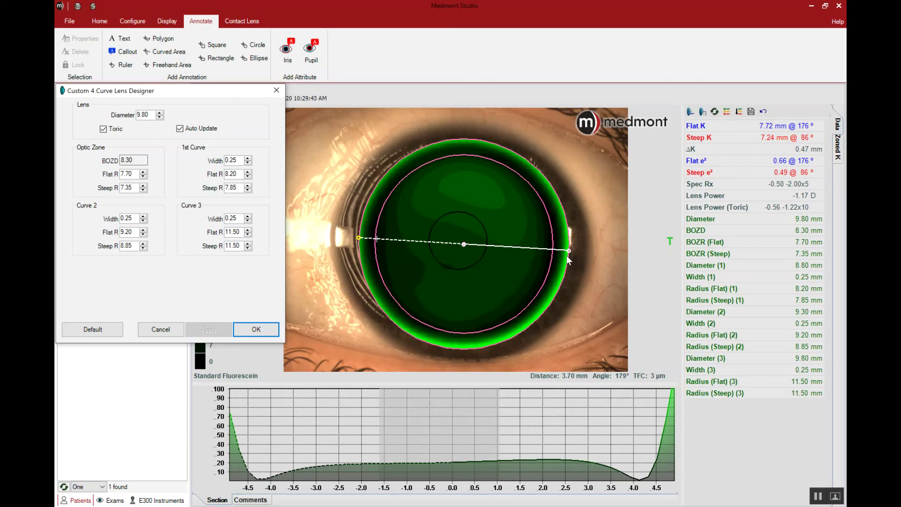
- Swing the fluorescein section between horizontal and vertical meridians, ending on the 274° meridian (TFC 20 µm)
{"action": "left_click_drag", "start_coordinate": [569, 249], "coordinate": [463, 319]}
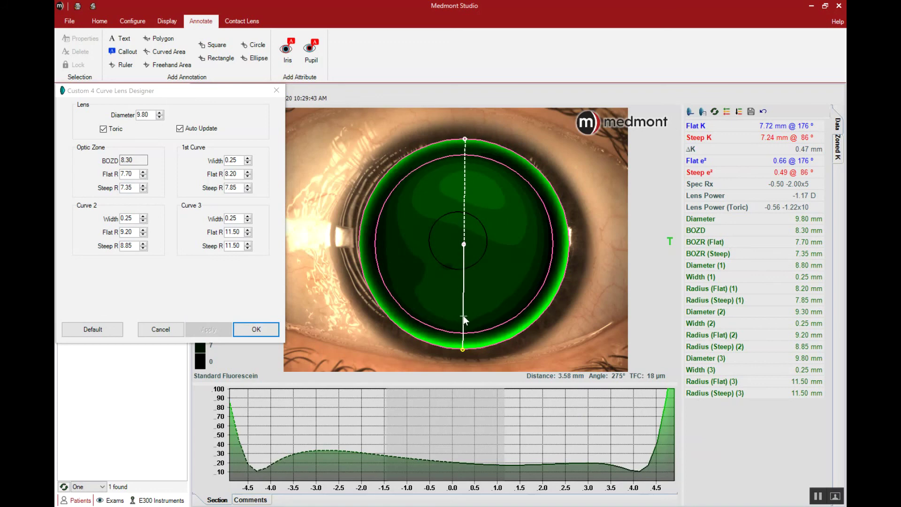
{"action": "left_click_drag", "start_coordinate": [462, 316], "coordinate": [535, 242]}
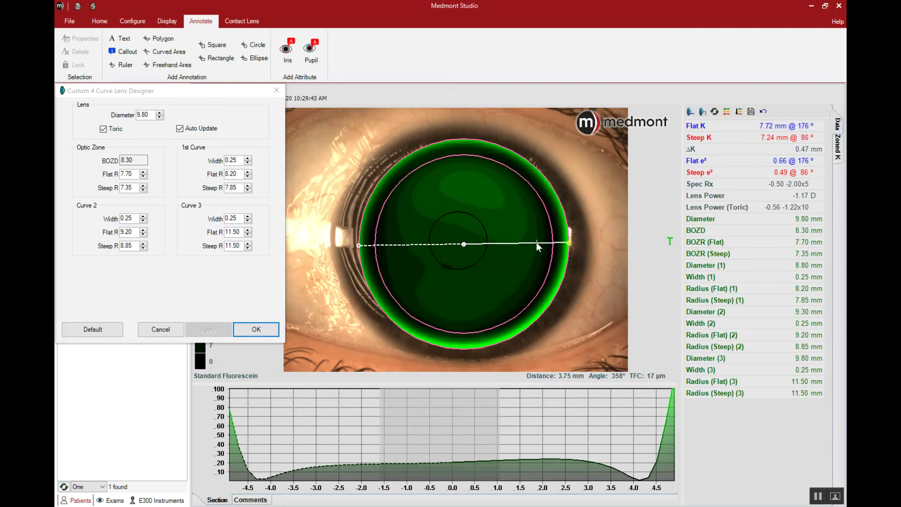
{"action": "left_click", "coordinate": [463, 244]}
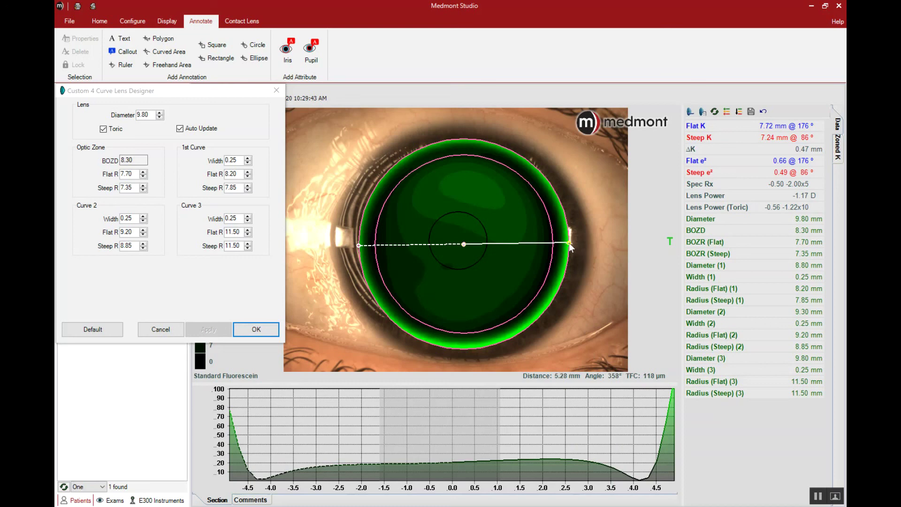
{"action": "left_click_drag", "start_coordinate": [568, 243], "coordinate": [460, 306]}
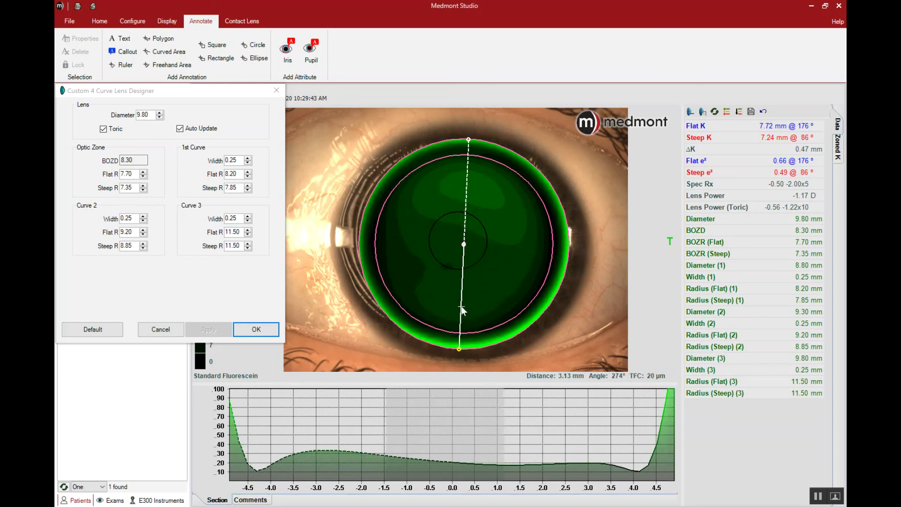